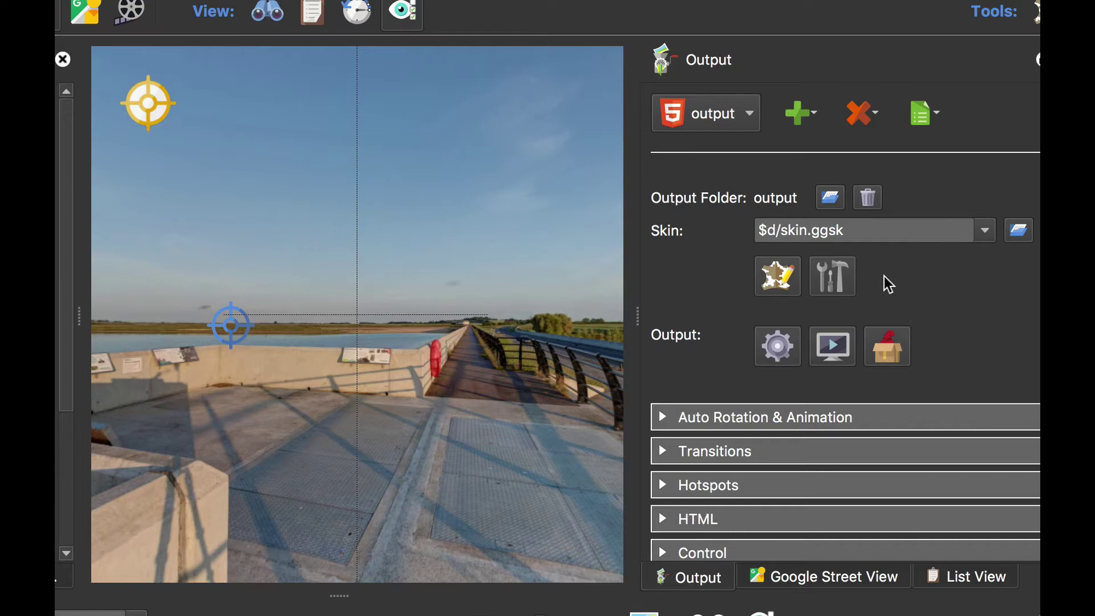
Set the HTML5 output skin to silhouette_v6.ggsk and open its skin configuration parameters.
scroll(912, 294, down, 1)
click(986, 230)
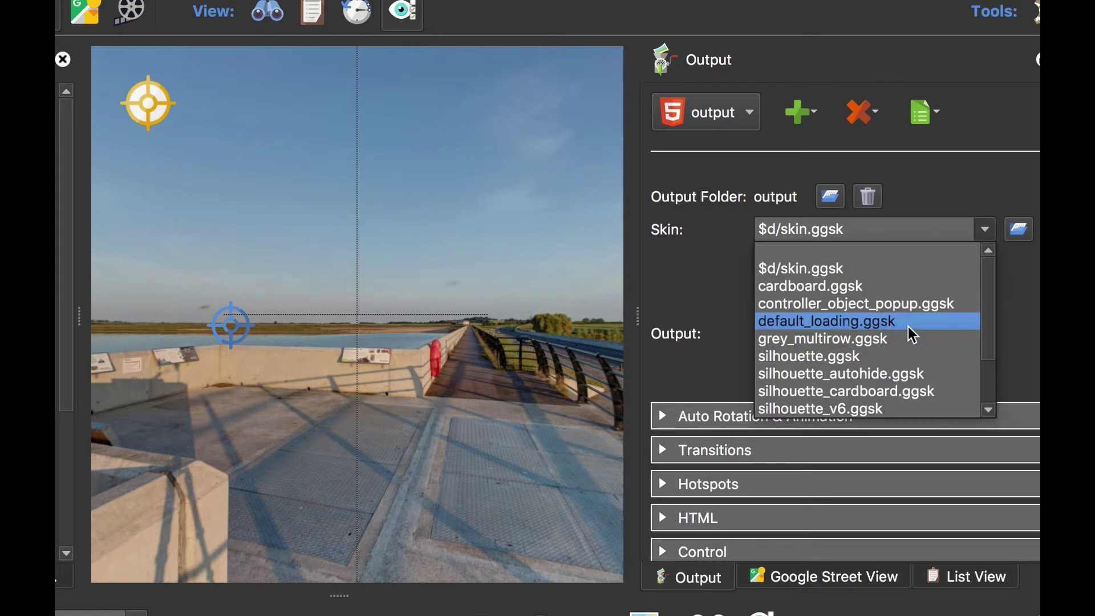
scroll(912, 330, down, 2)
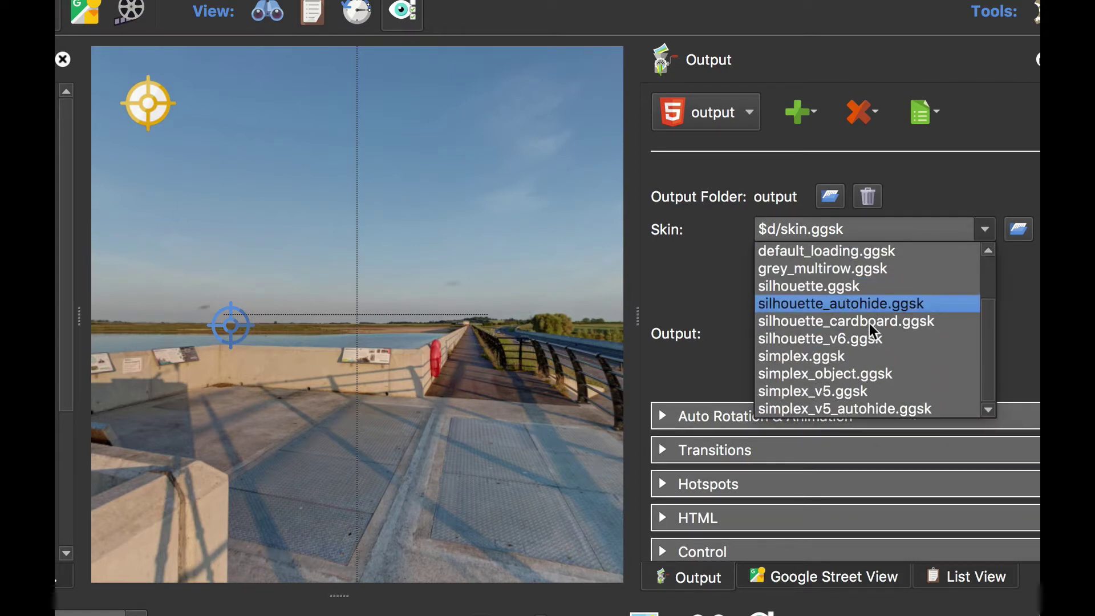
click(869, 341)
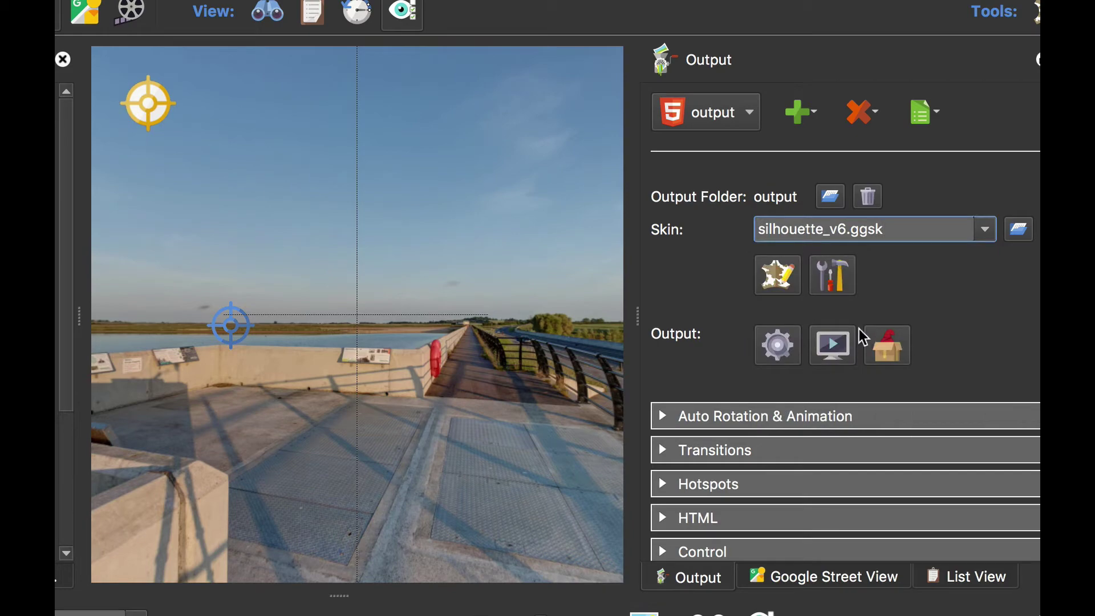
click(832, 275)
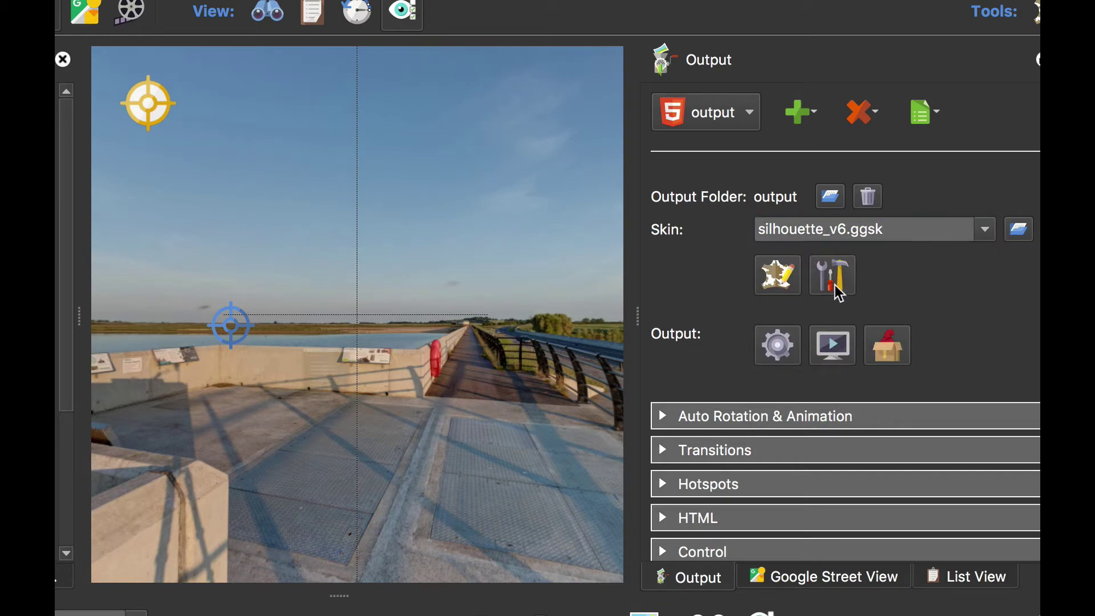
Move the silhouette_v6 parameters dialog aside, review its checkboxes, and accept them unchanged.
drag(397, 184, 301, 60)
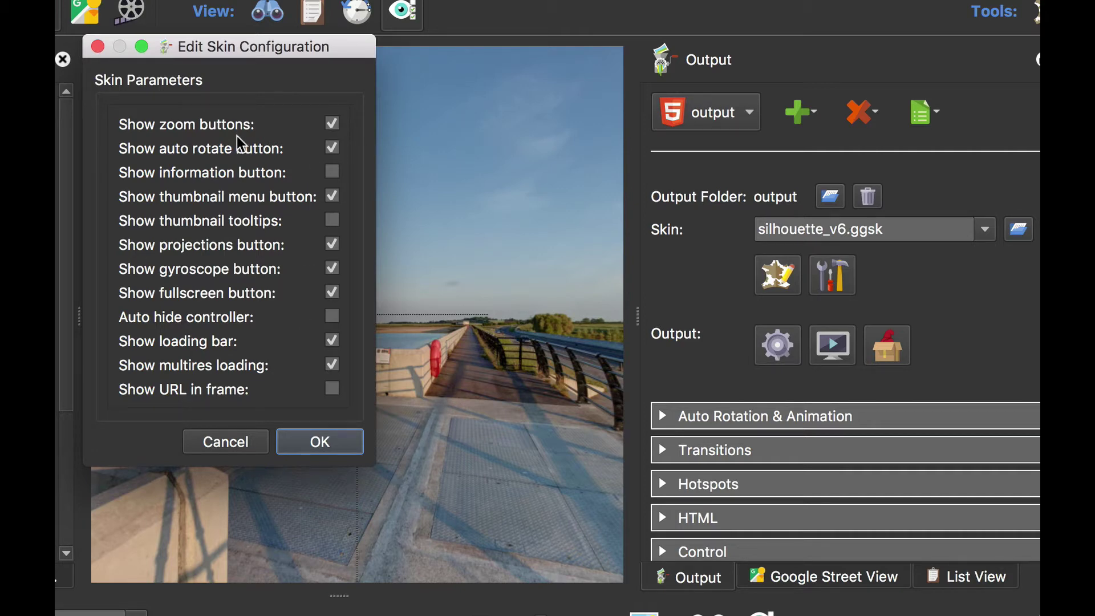
click(320, 442)
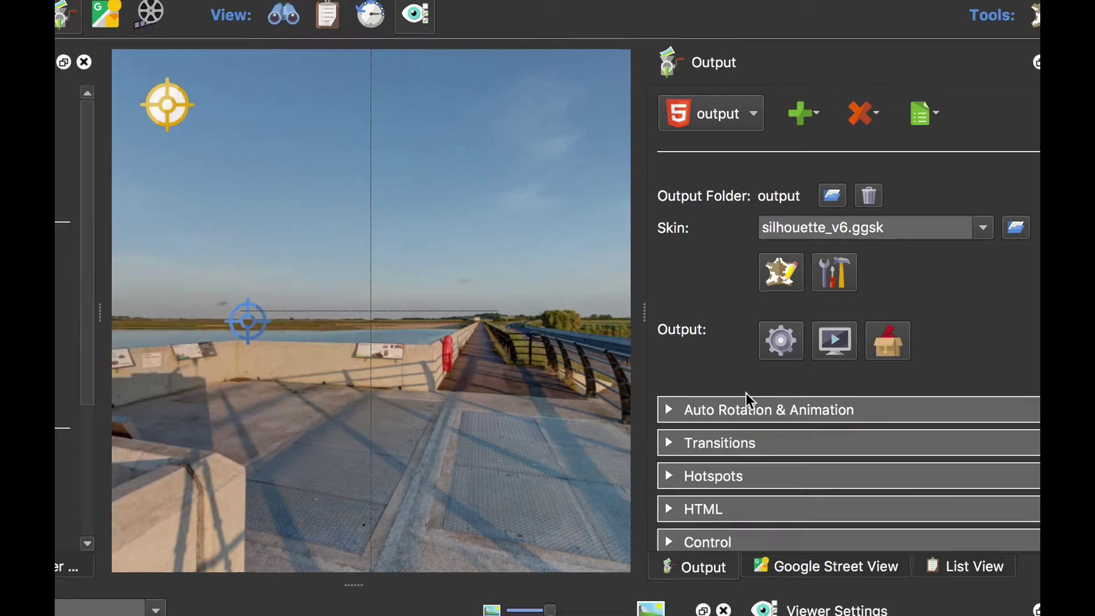
Regenerate the tour, overwriting existing output files, view it in Safari, then close the preview.
click(777, 344)
click(648, 316)
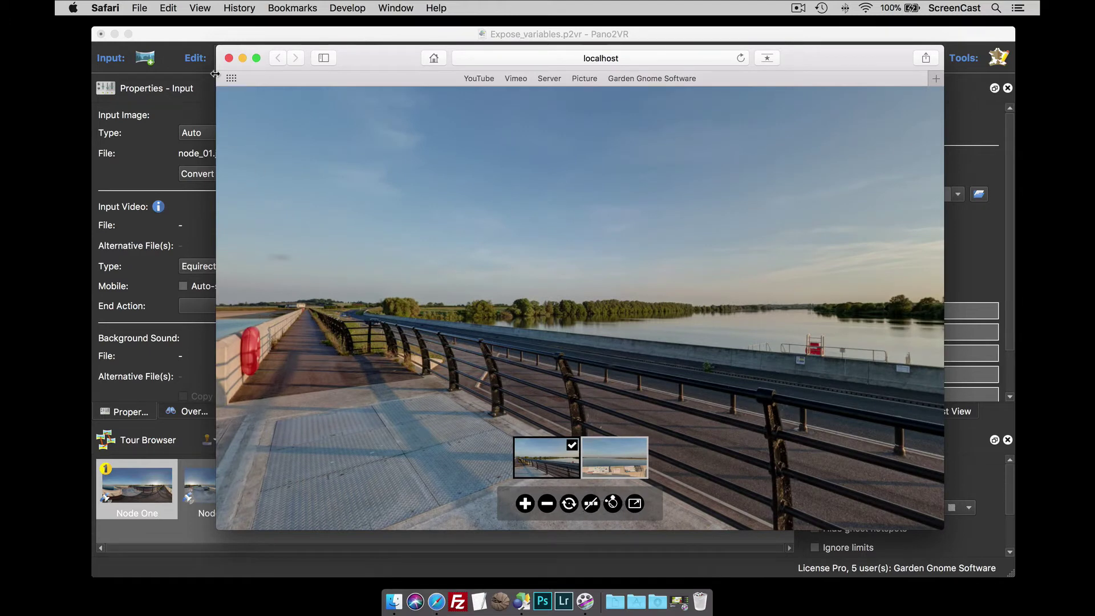
click(229, 58)
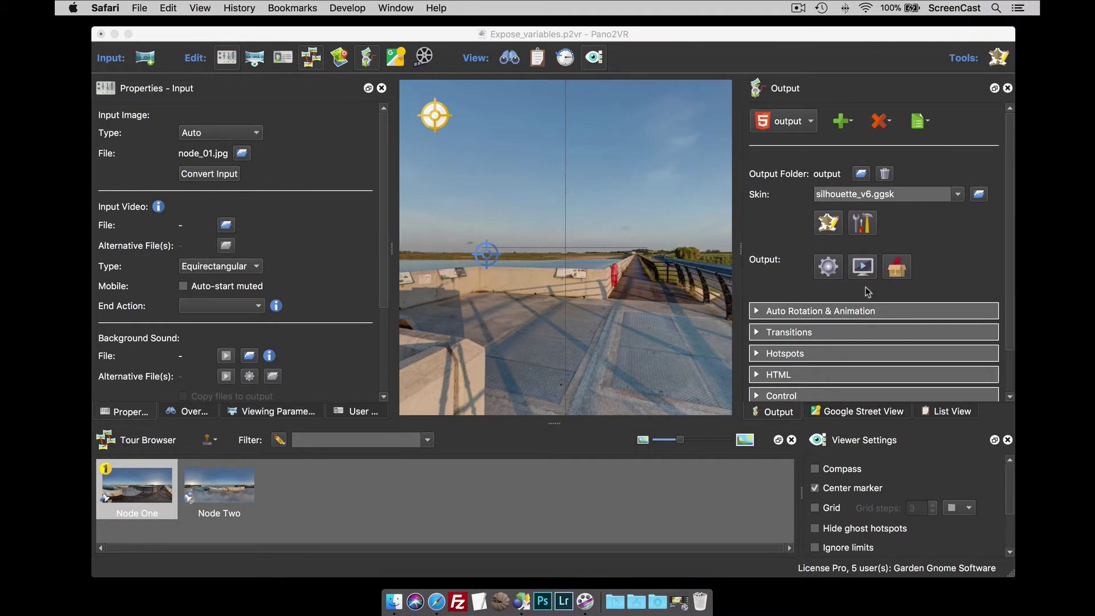
Enable Show information button in the skin configuration and regenerate the tour output.
click(861, 223)
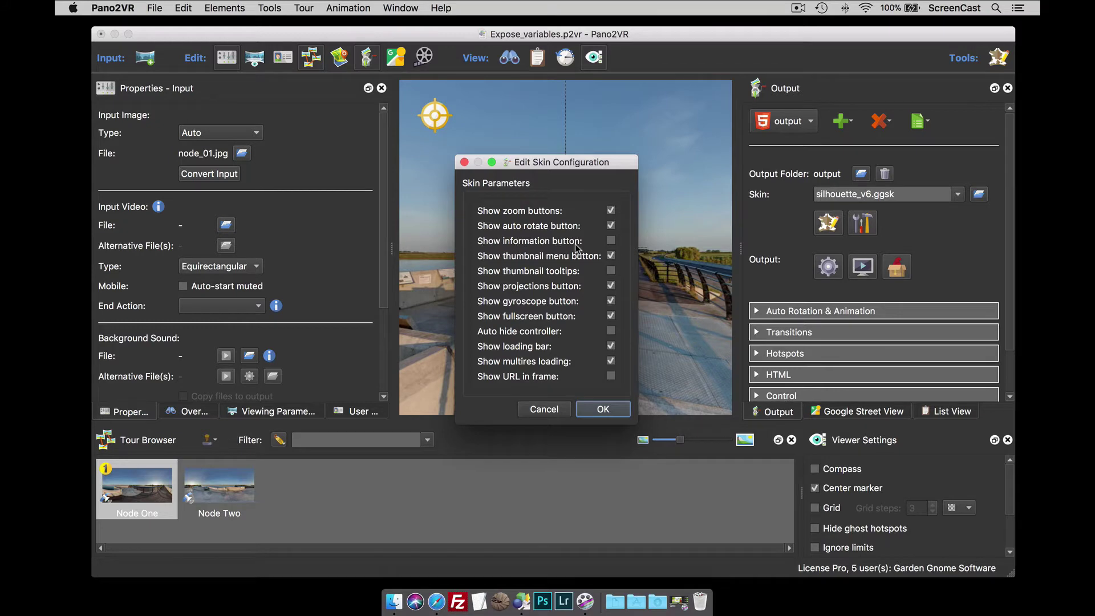
click(610, 240)
click(617, 409)
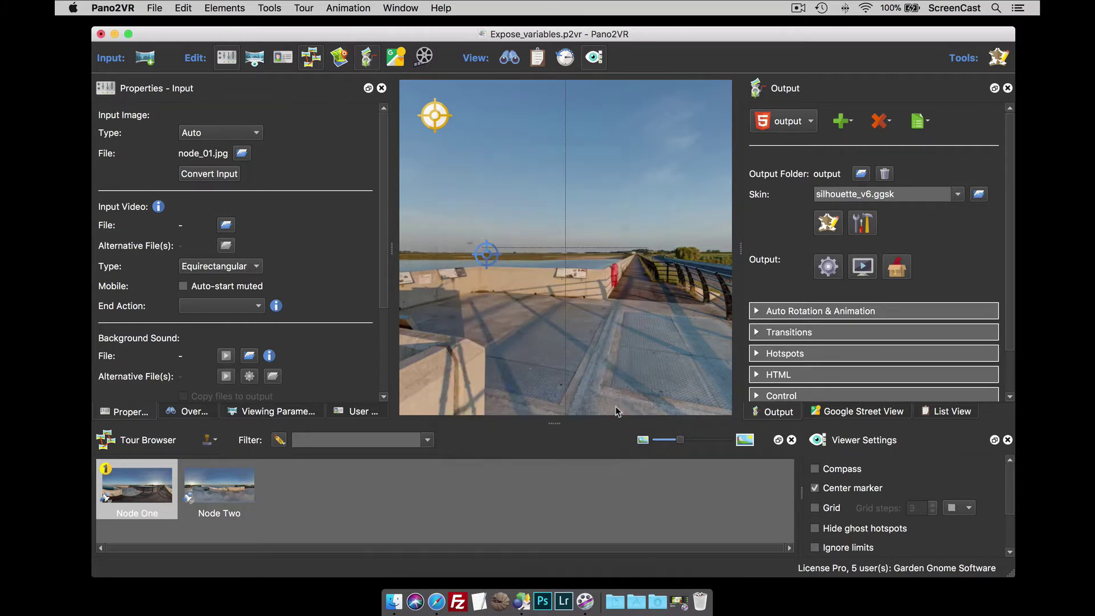
click(827, 266)
Overwrite the output, check the Node One information popup in Safari, then close the browser.
click(636, 319)
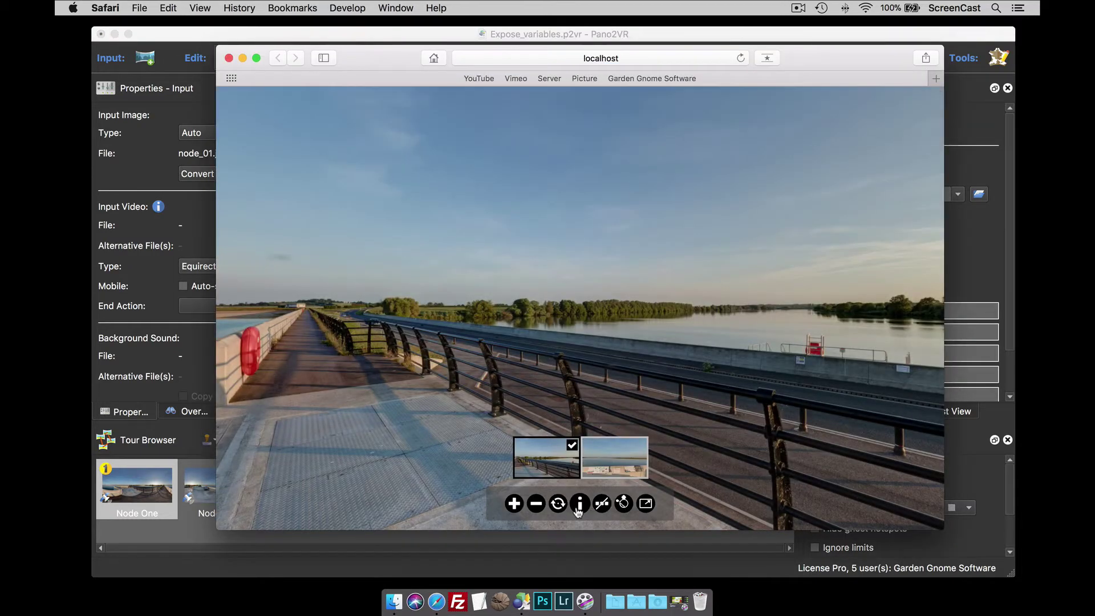
click(581, 504)
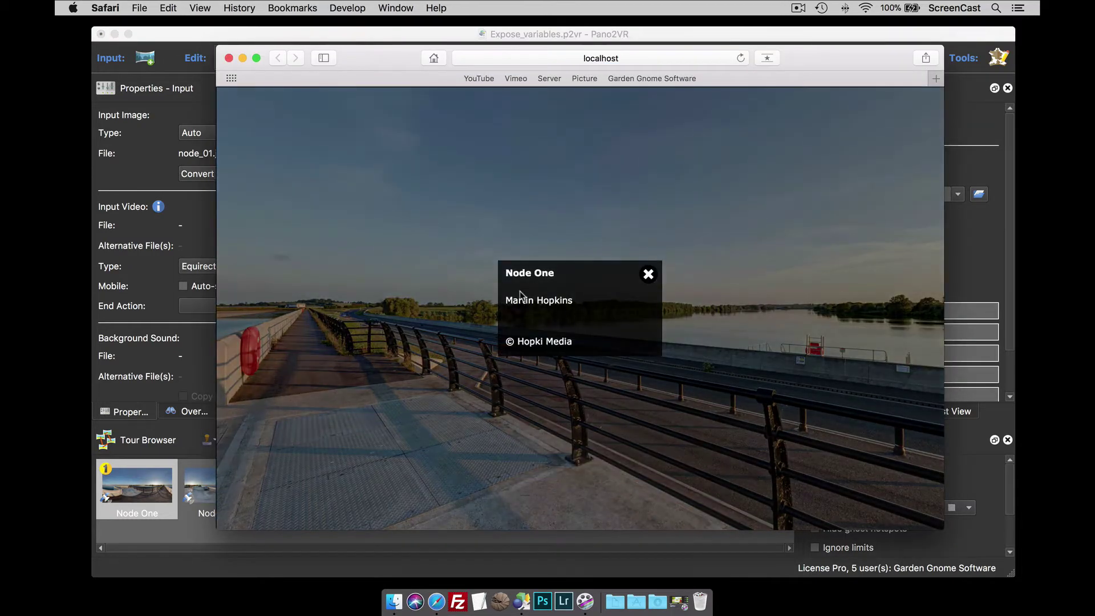
click(646, 276)
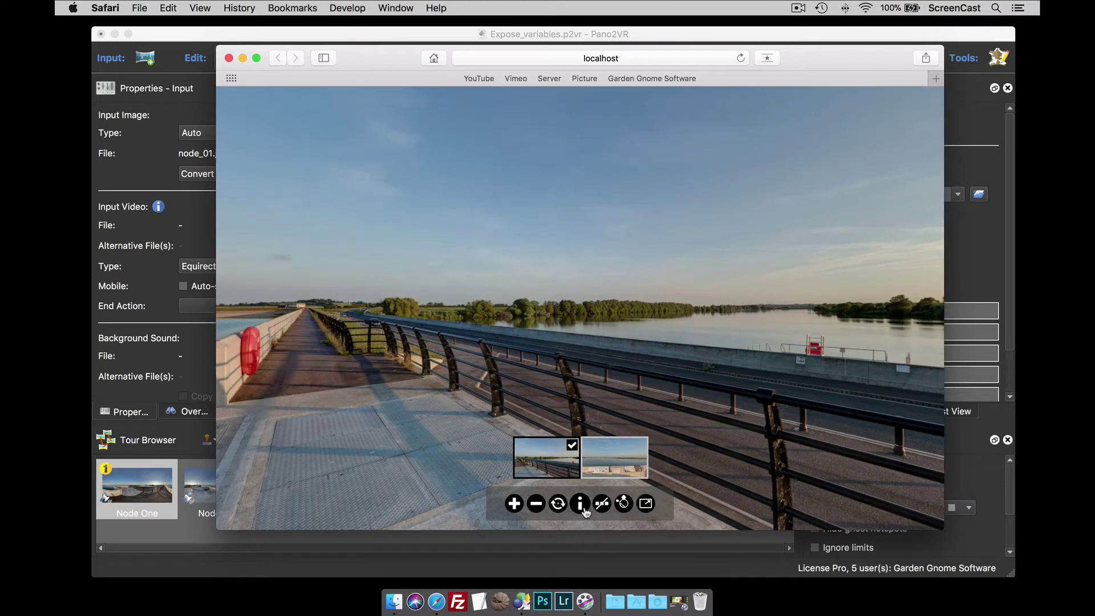
click(228, 58)
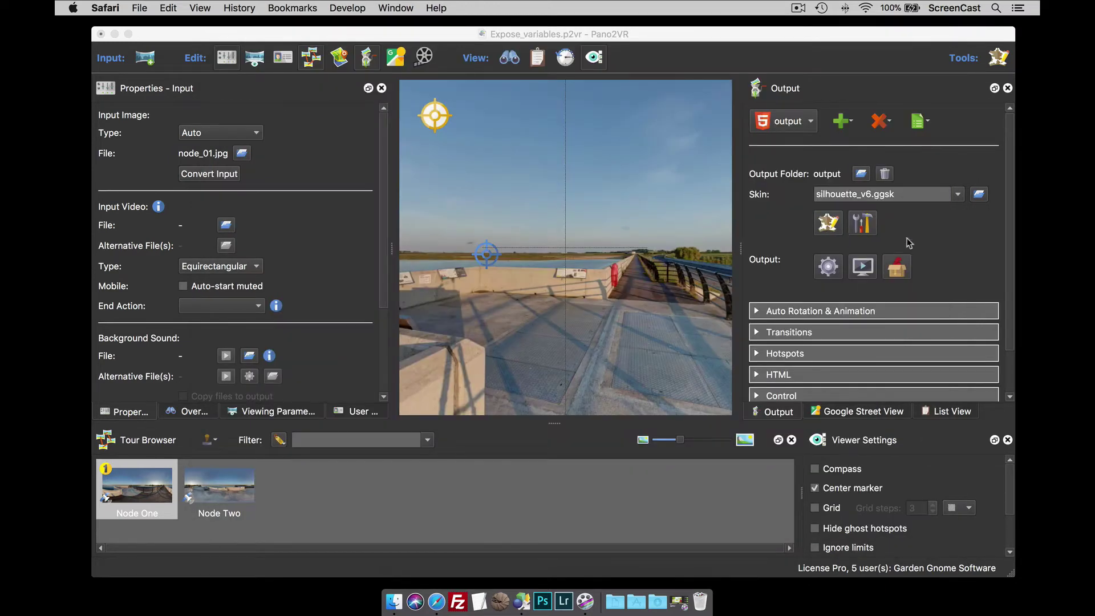
Switch the skin back to $d/skin.ggsk, regenerate over existing output, and close the Safari preview.
click(958, 194)
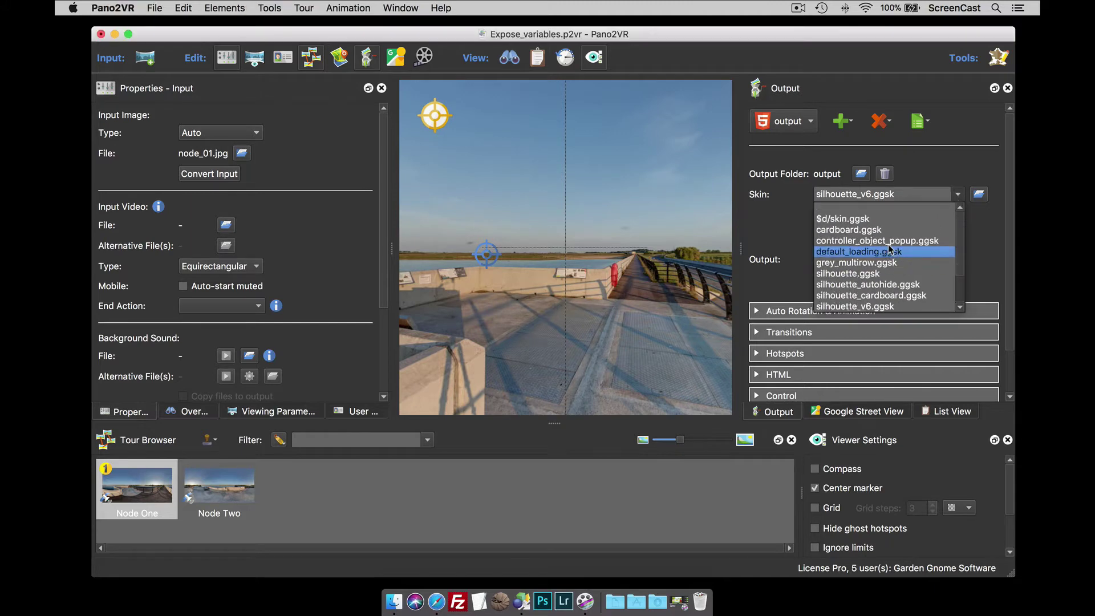
click(843, 218)
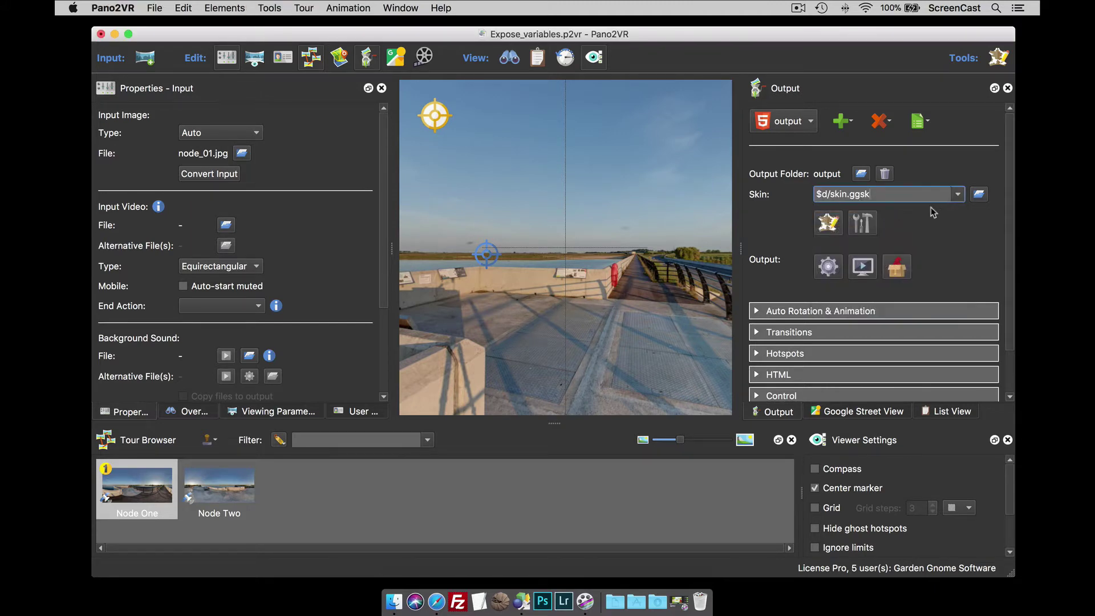
click(828, 267)
click(656, 315)
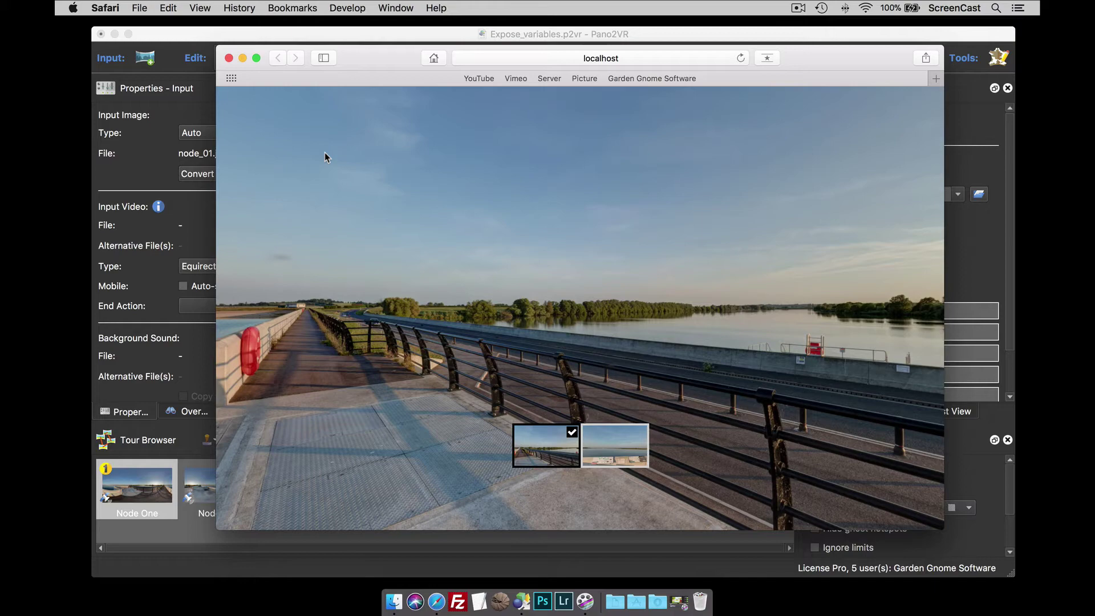
click(229, 57)
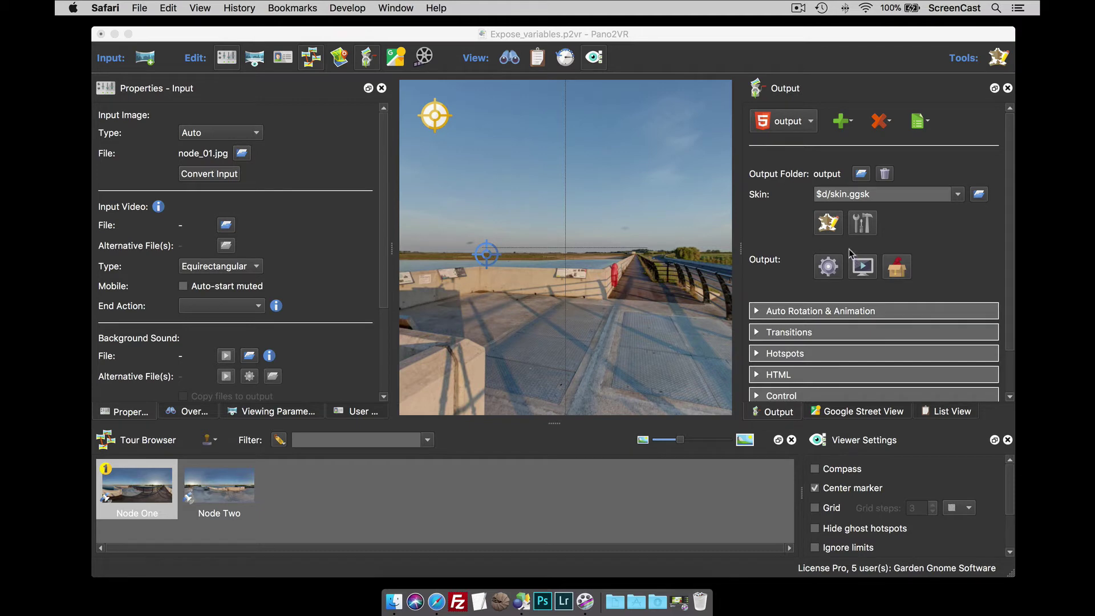
Open skin.ggsk in the Skin Editor and inspect thumbnail_title's alpha logic: 0.000 to 1.000 on Mouse Over Parent.
click(829, 228)
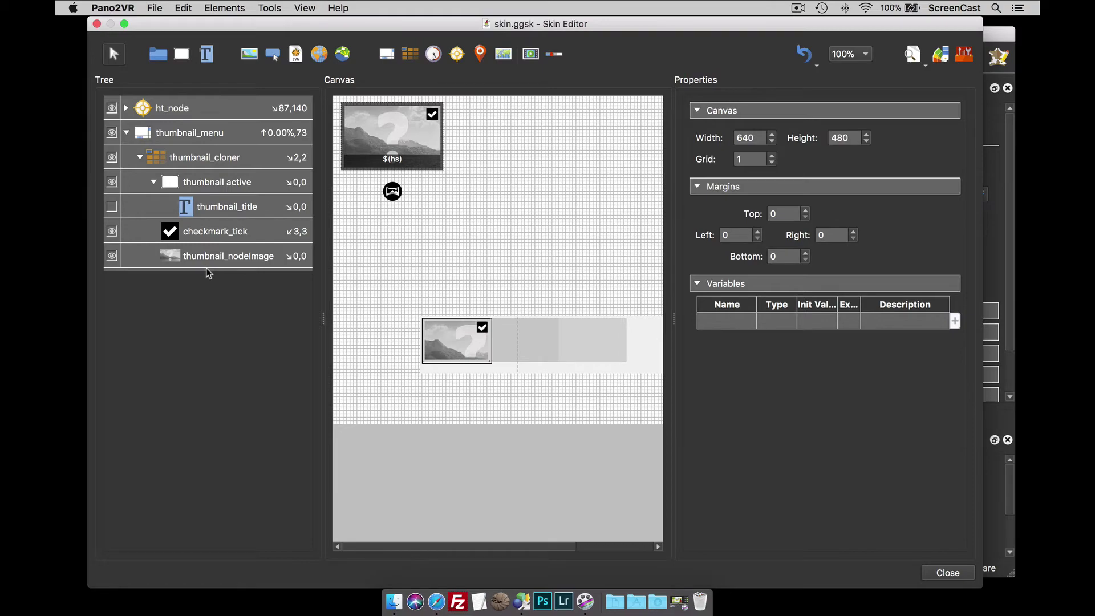
click(229, 211)
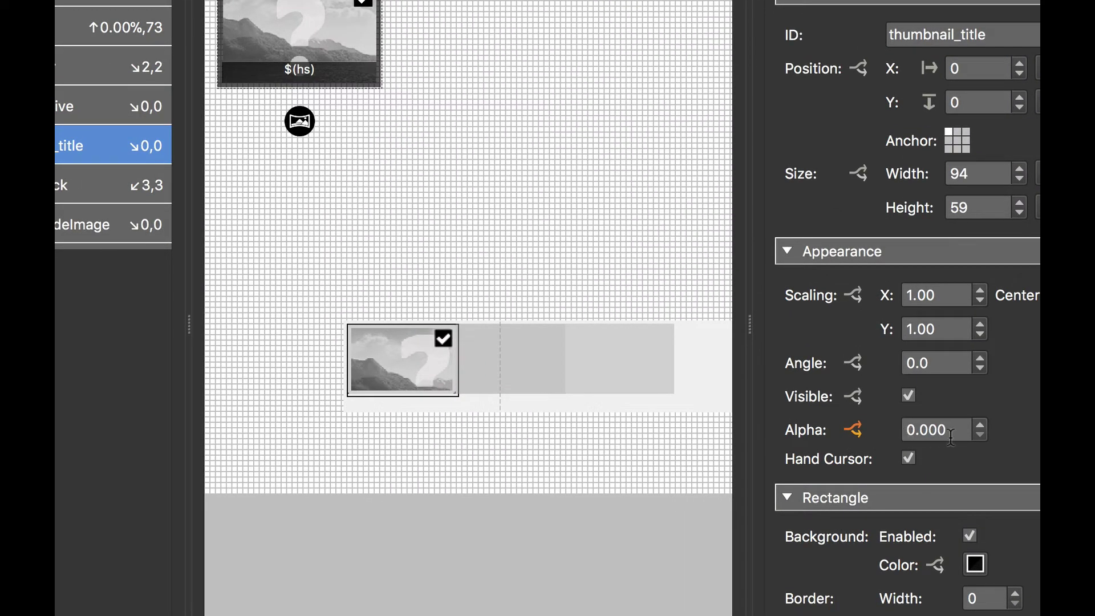
click(856, 432)
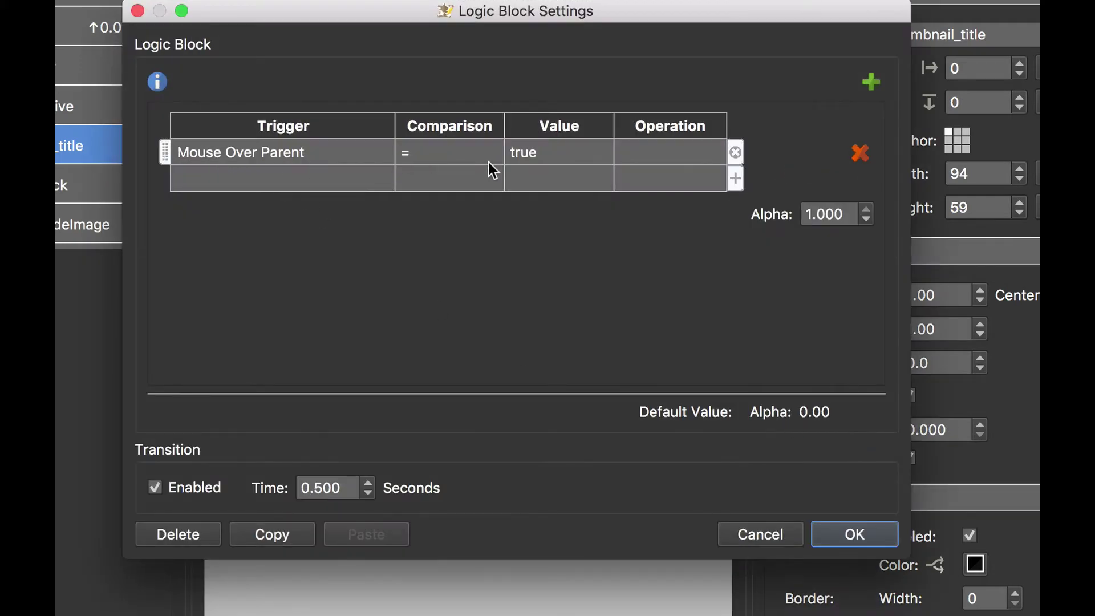
click(858, 536)
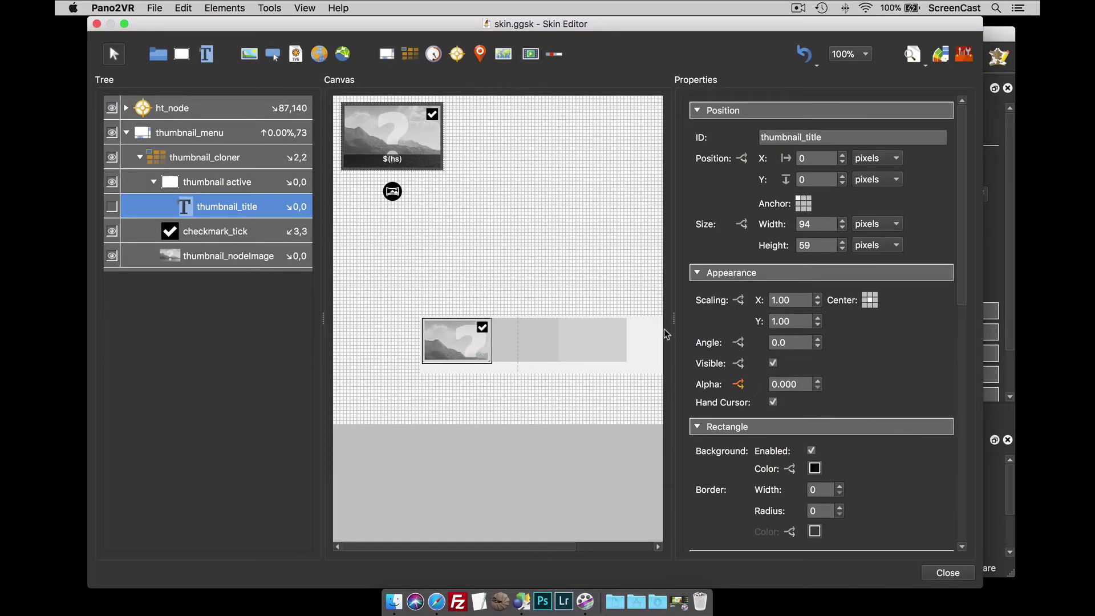
Add a new skin variable and rename it thumb_tooltip.
click(556, 263)
click(731, 321)
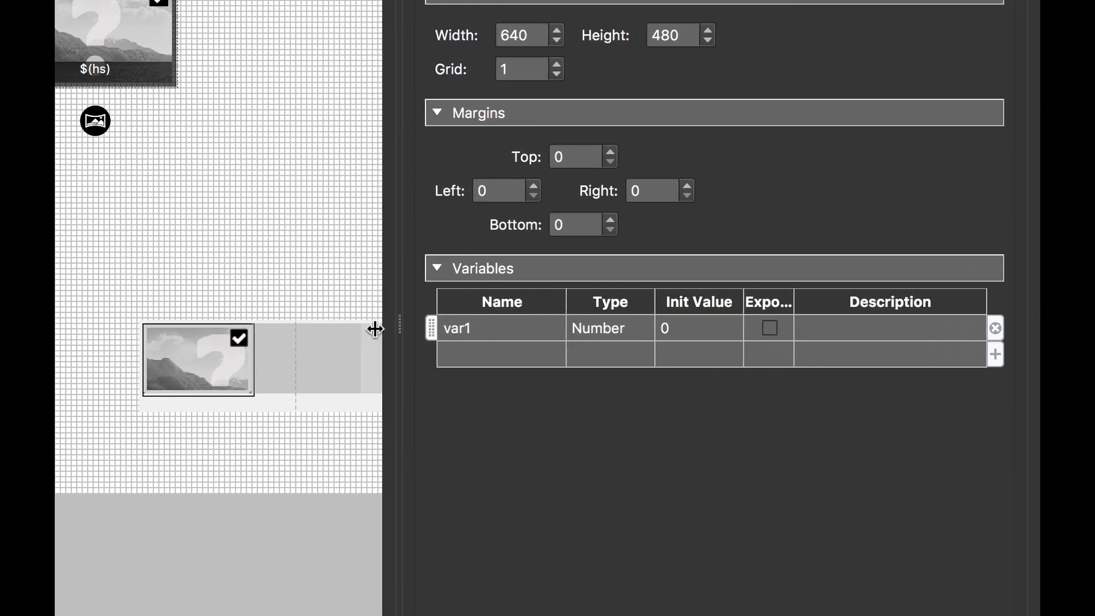
drag(375, 329, 271, 330)
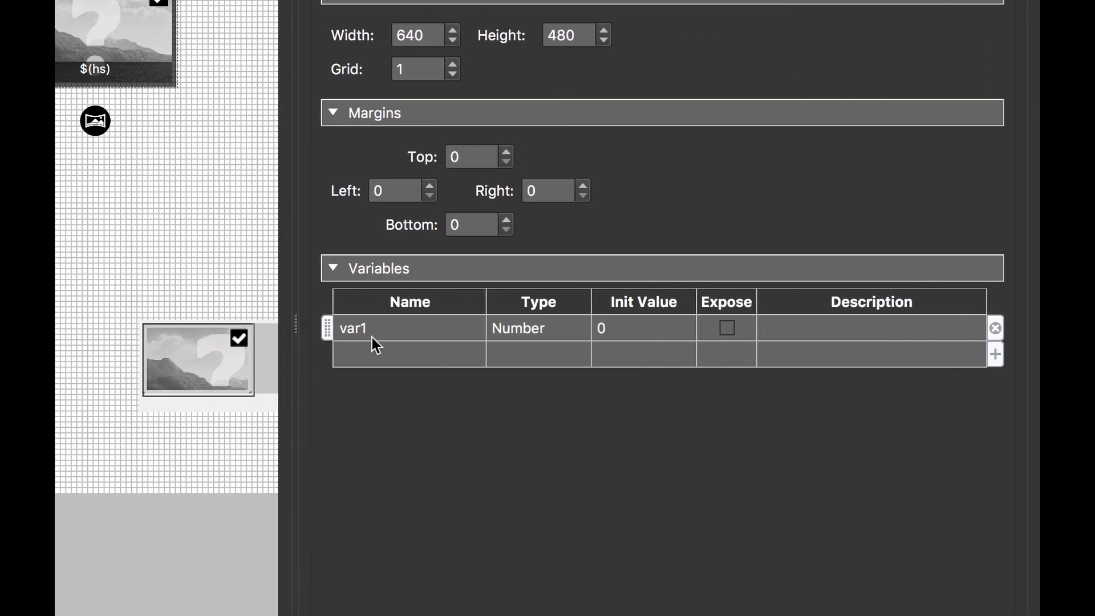
click(372, 337)
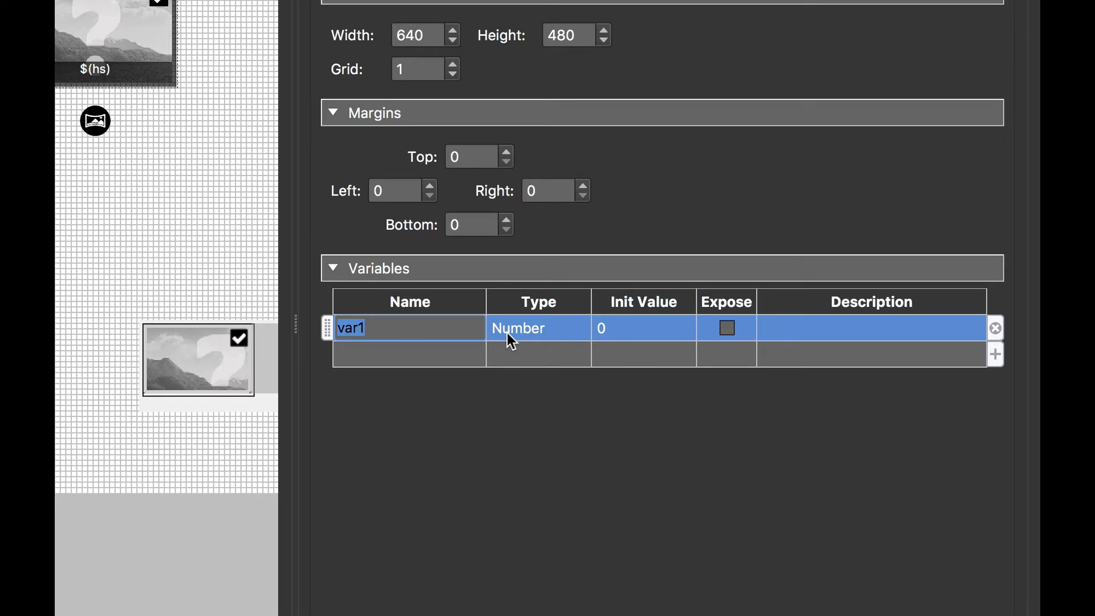
text(thumb_)
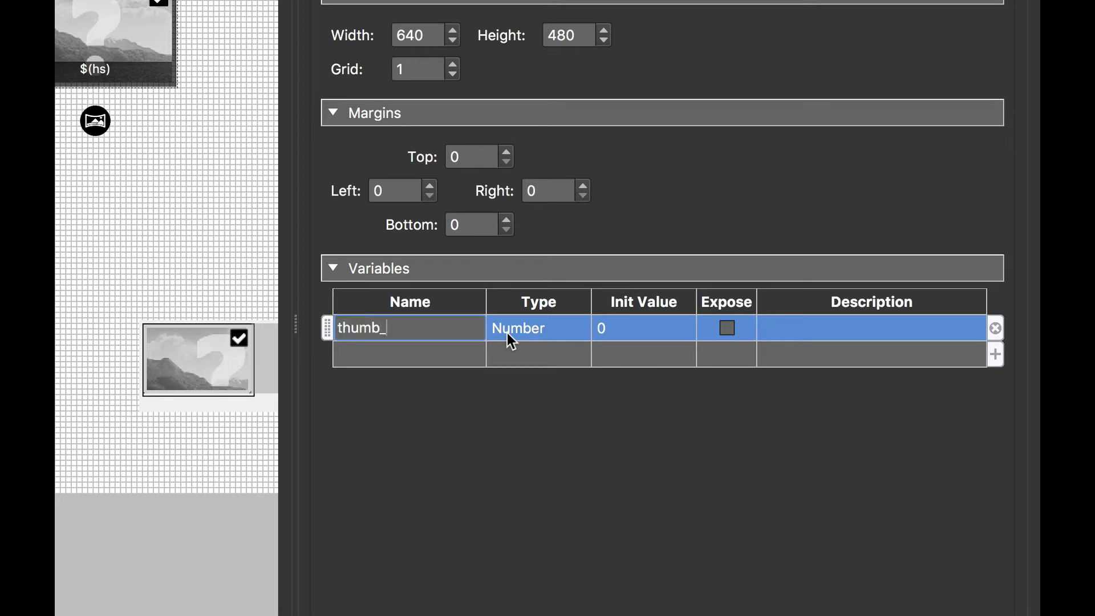
text(tooltip)
Make thumb_tooltip a True/False variable with description 'Show Thumb Tool Tip'.
click(542, 329)
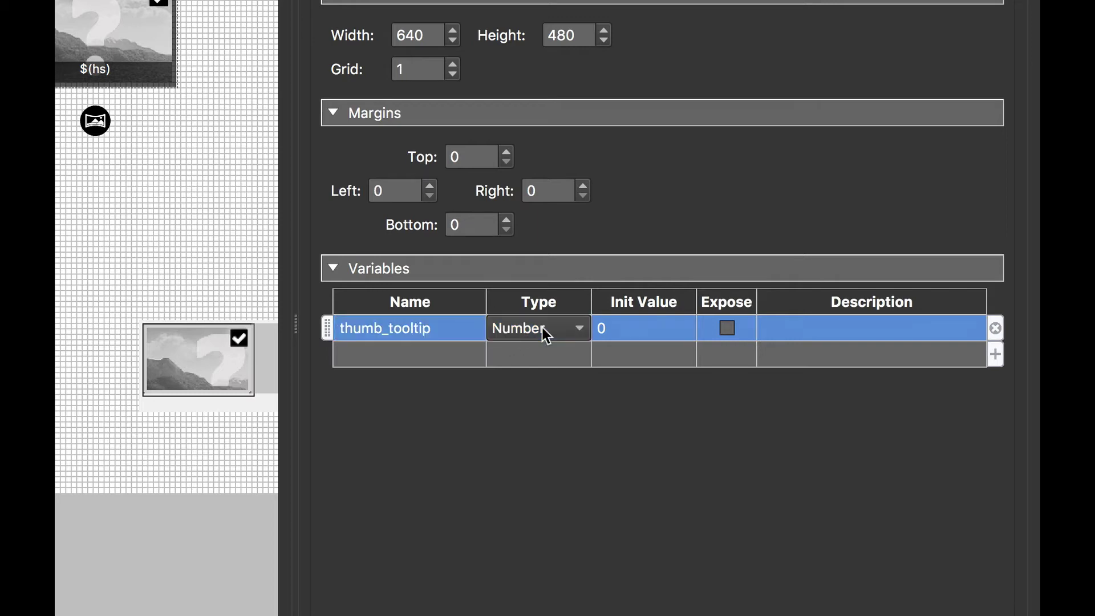
click(541, 385)
click(843, 330)
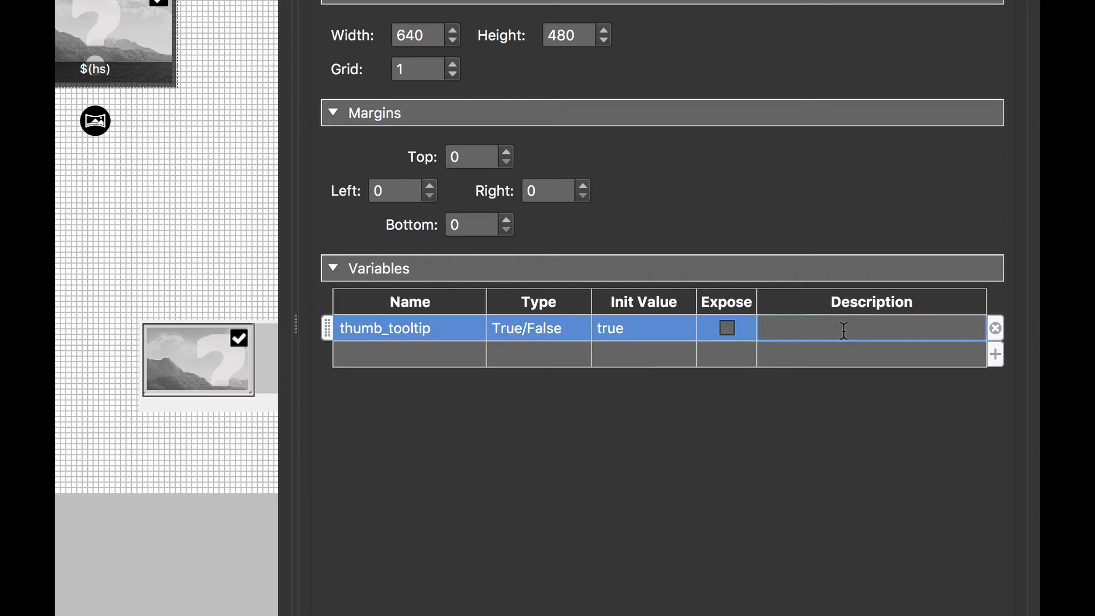
text(Show Thumb T)
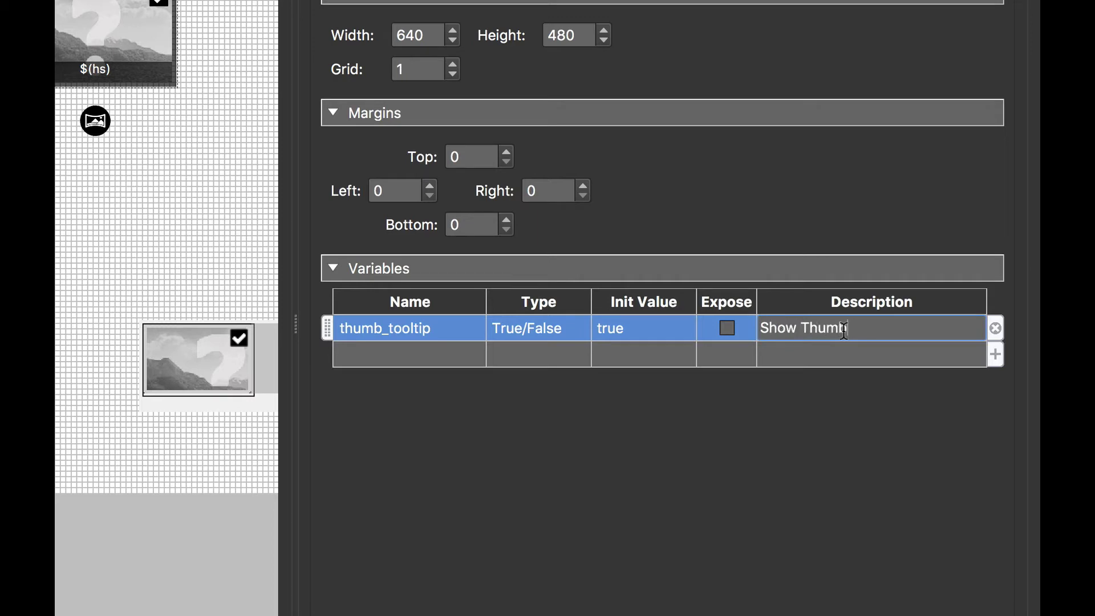
text(ool Tip)
key(Return)
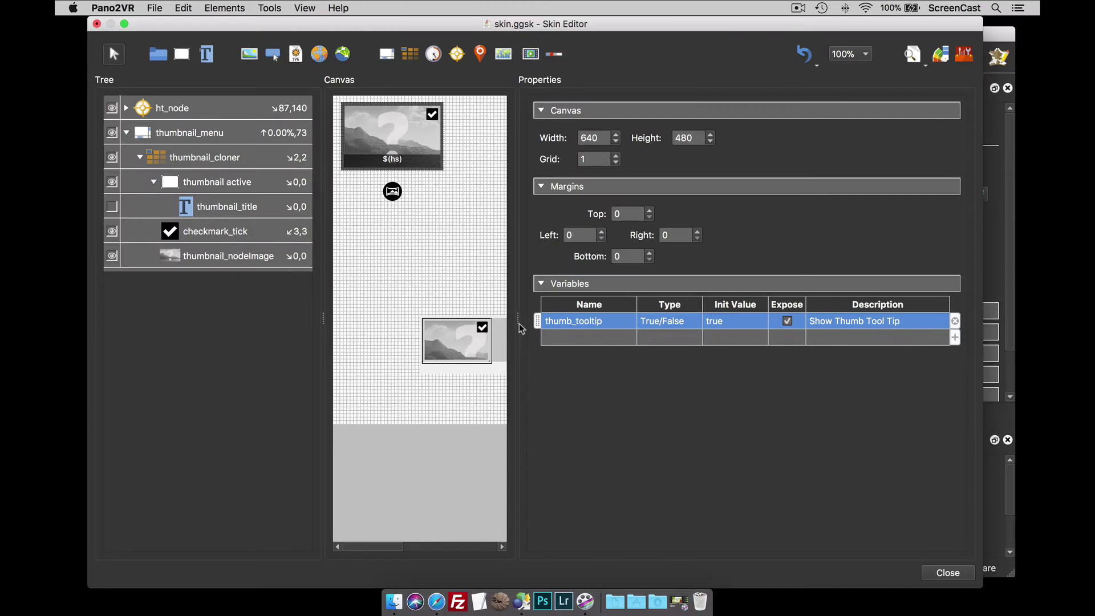
drag(516, 323, 675, 322)
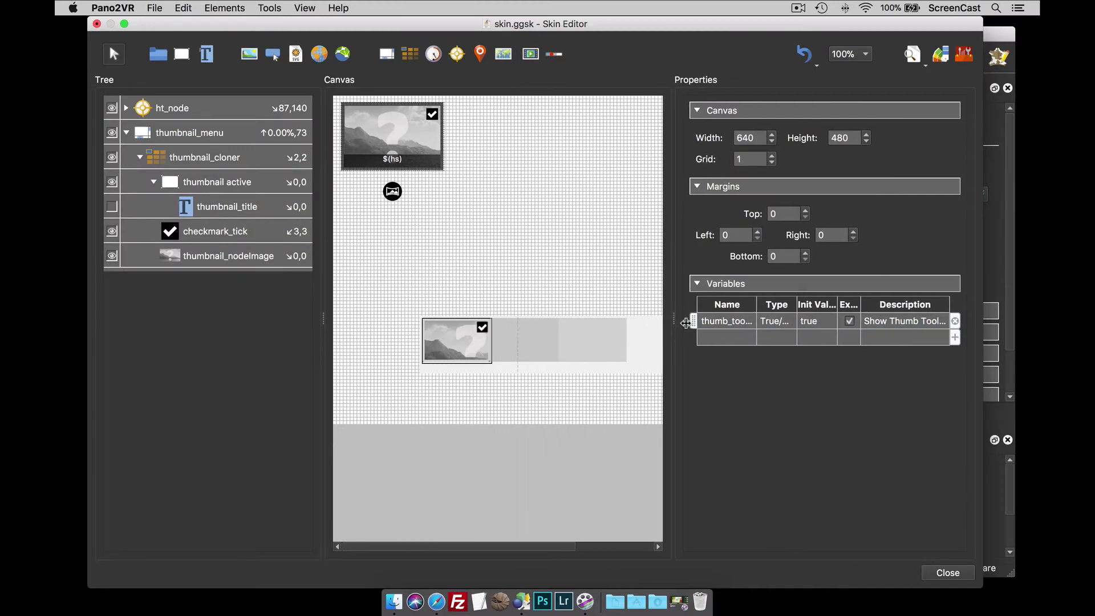
Add an And condition thumb_tooltip = true to thumbnail_title's Mouse Over Parent alpha logic.
click(231, 211)
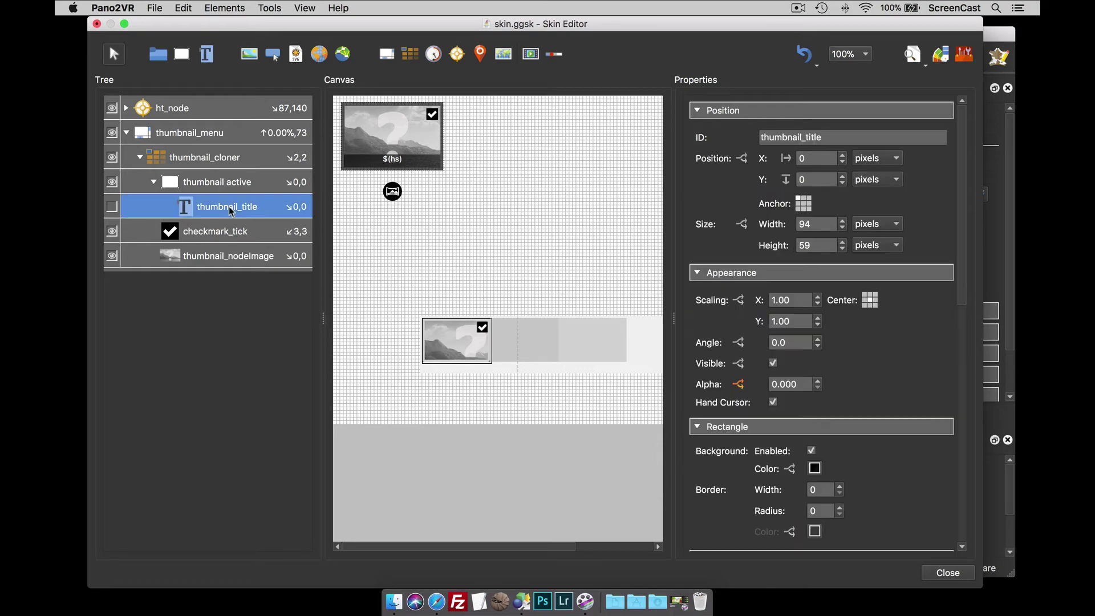
click(738, 384)
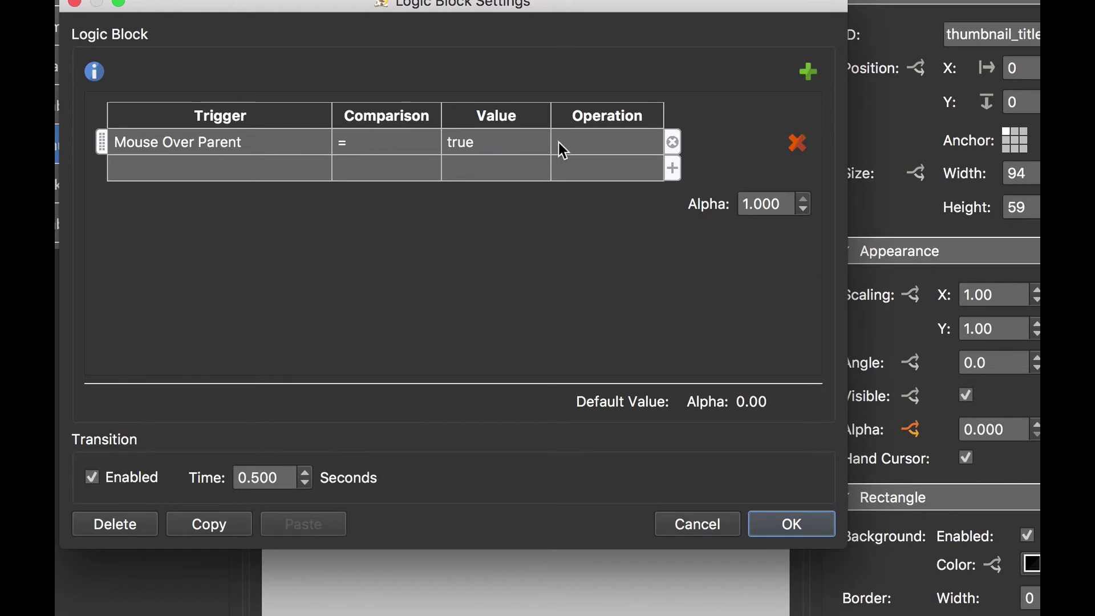
click(228, 175)
click(225, 171)
mouse_move(250, 342)
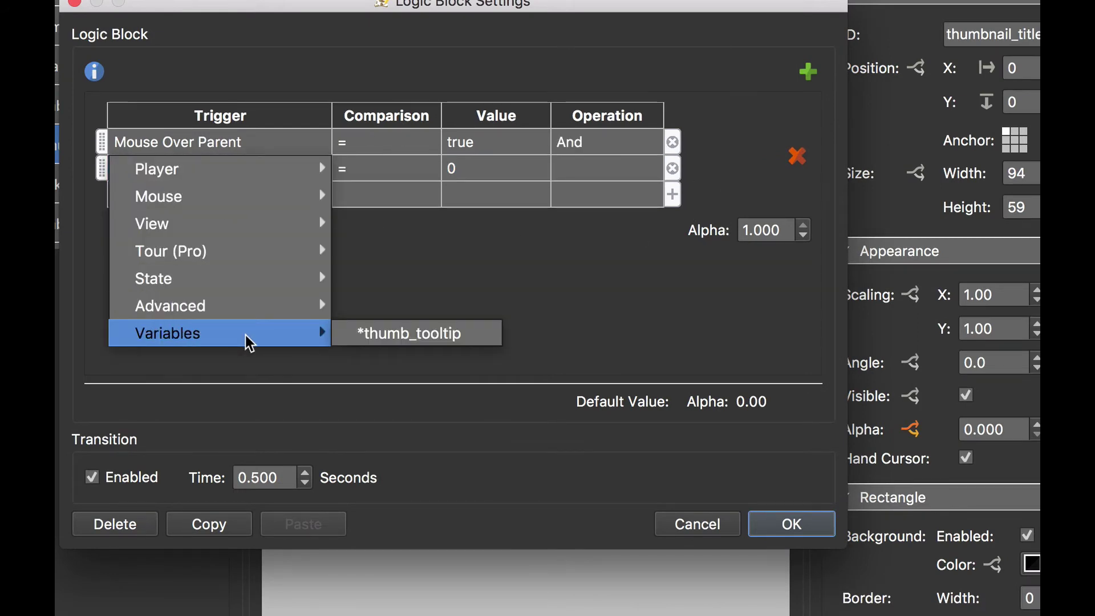
click(415, 334)
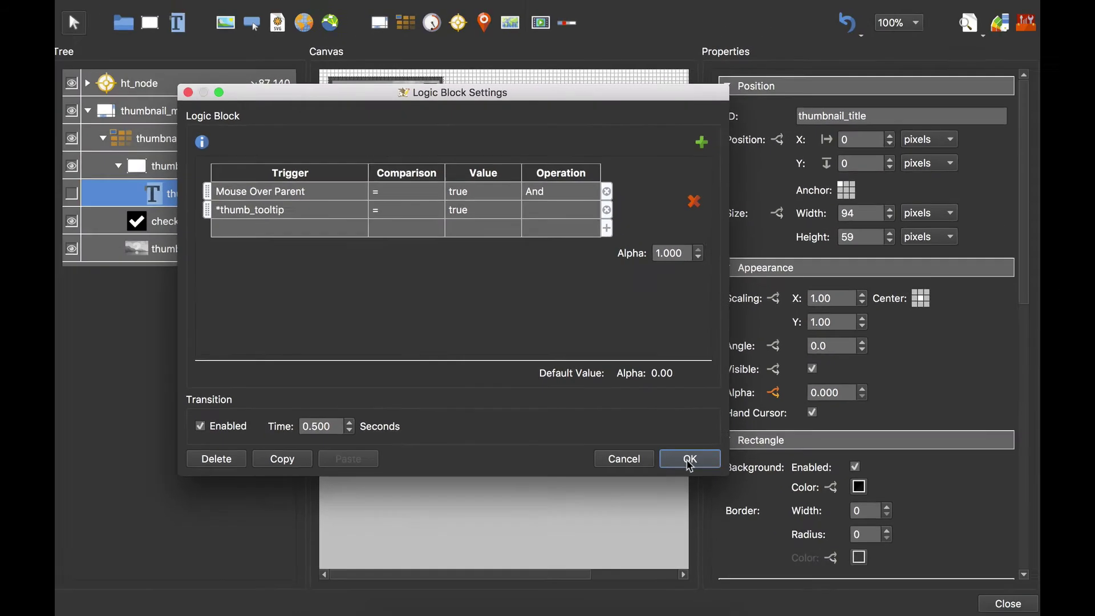
click(781, 521)
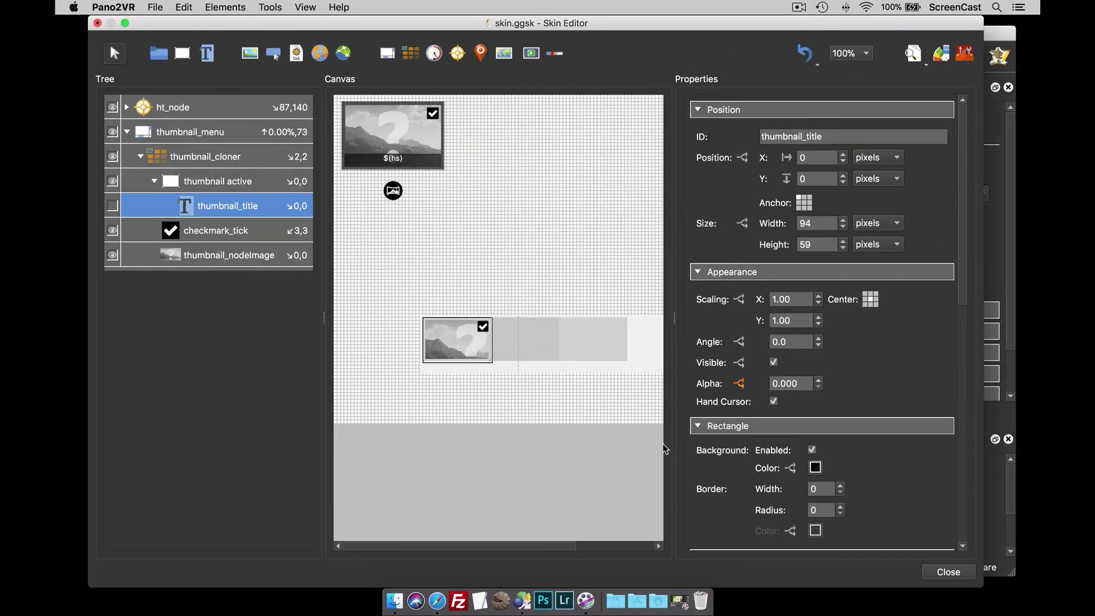
Close the Skin Editor saving skin.ggsk, then accept the skin configuration with Show Thumb Tool Tip unticked.
click(946, 573)
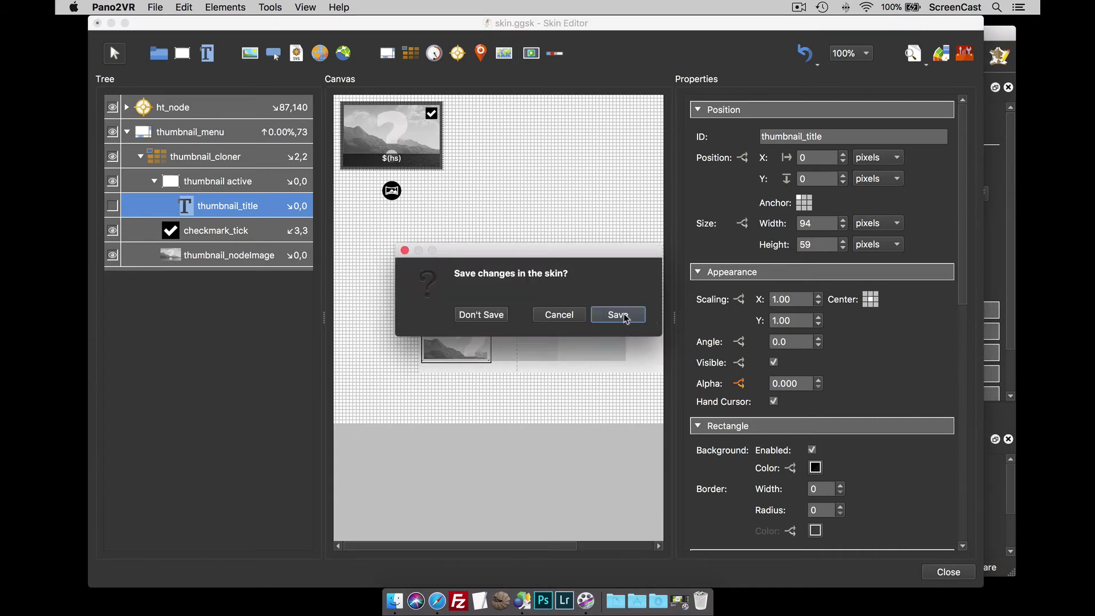
click(626, 317)
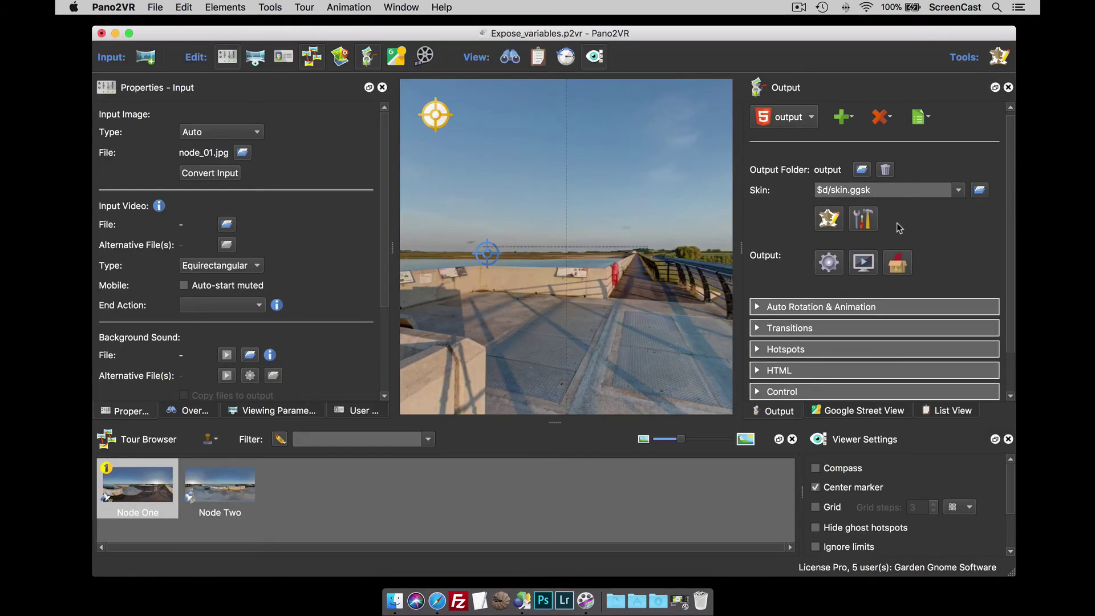
click(862, 219)
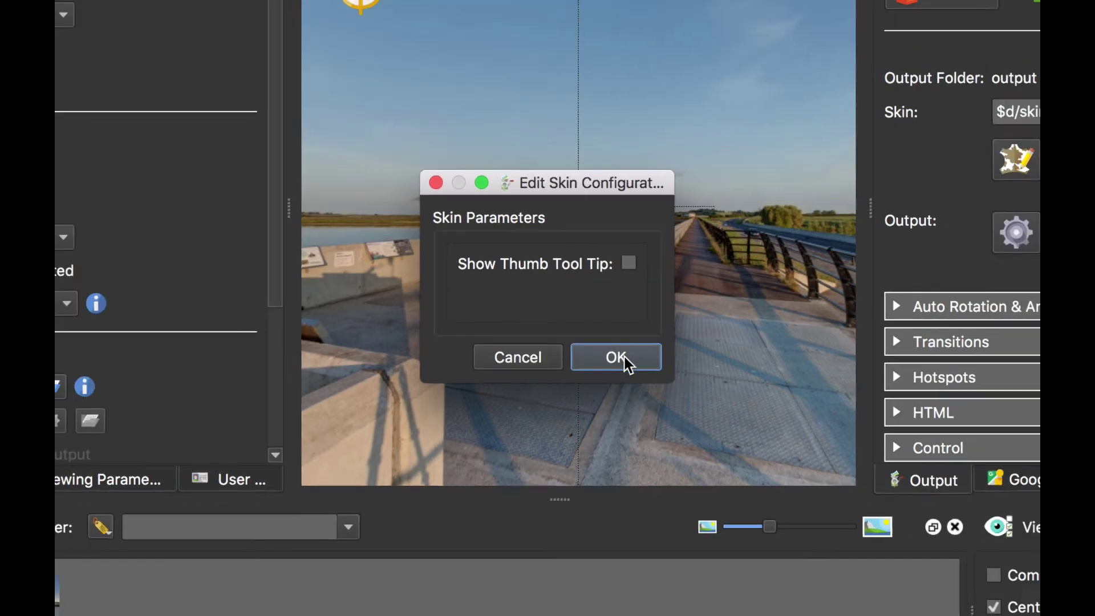
click(629, 367)
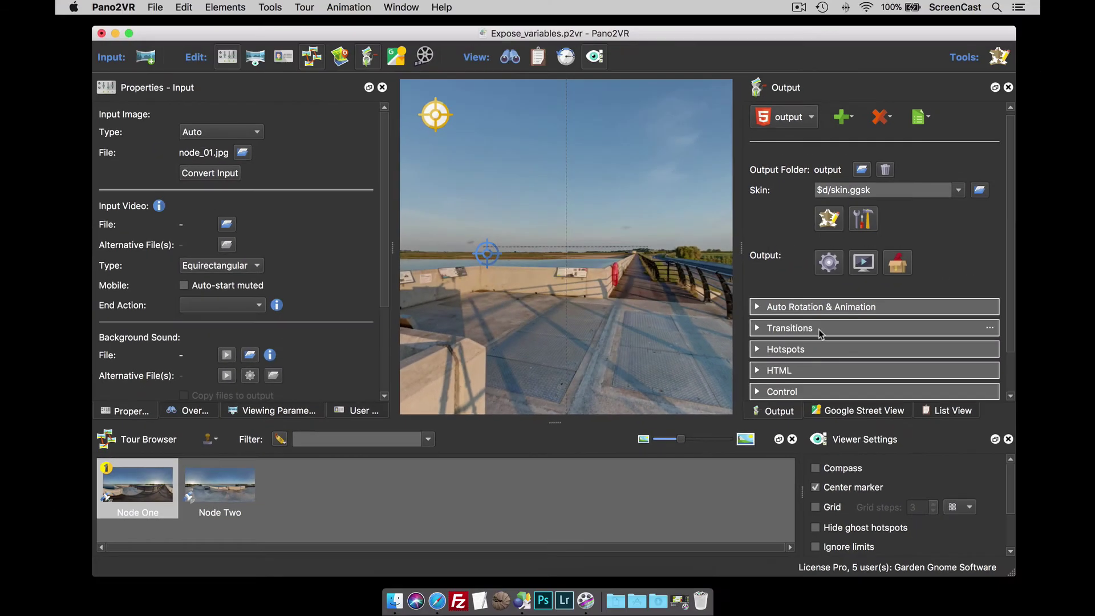
Regenerate the tour output, overwriting the existing files, and close the Safari preview.
click(830, 268)
click(654, 310)
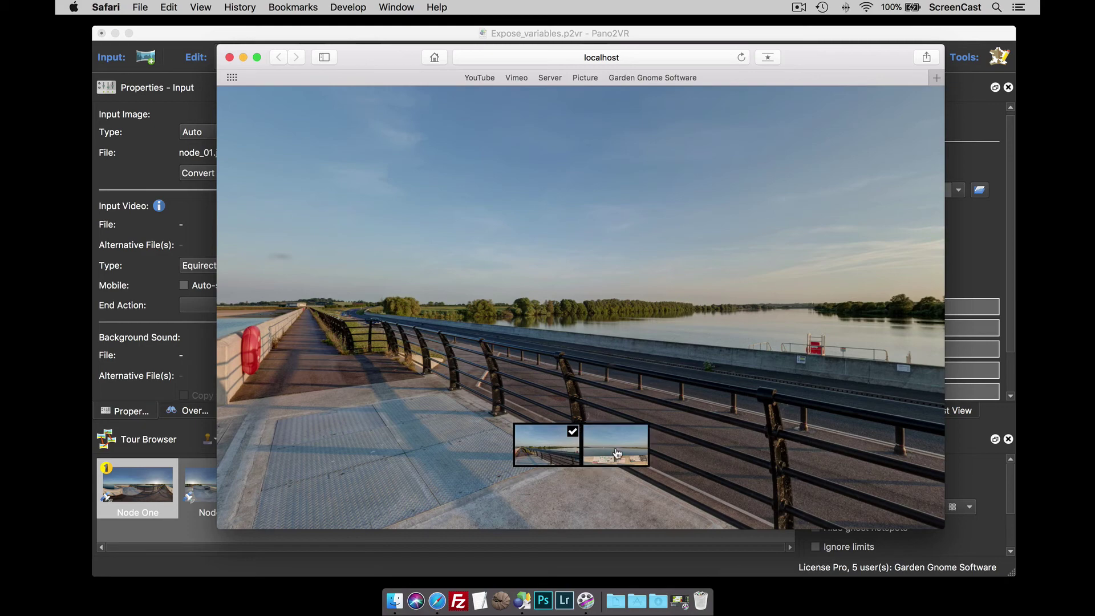
click(229, 57)
Enable Show Thumb Tool Tip in the skin configuration and accept it.
click(862, 218)
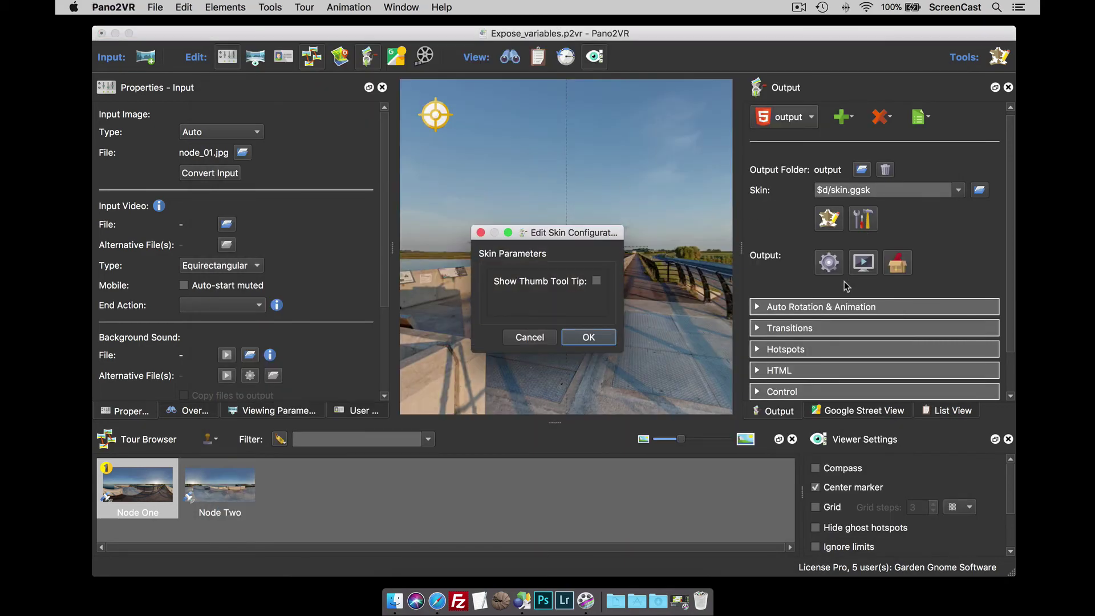
click(596, 281)
click(589, 337)
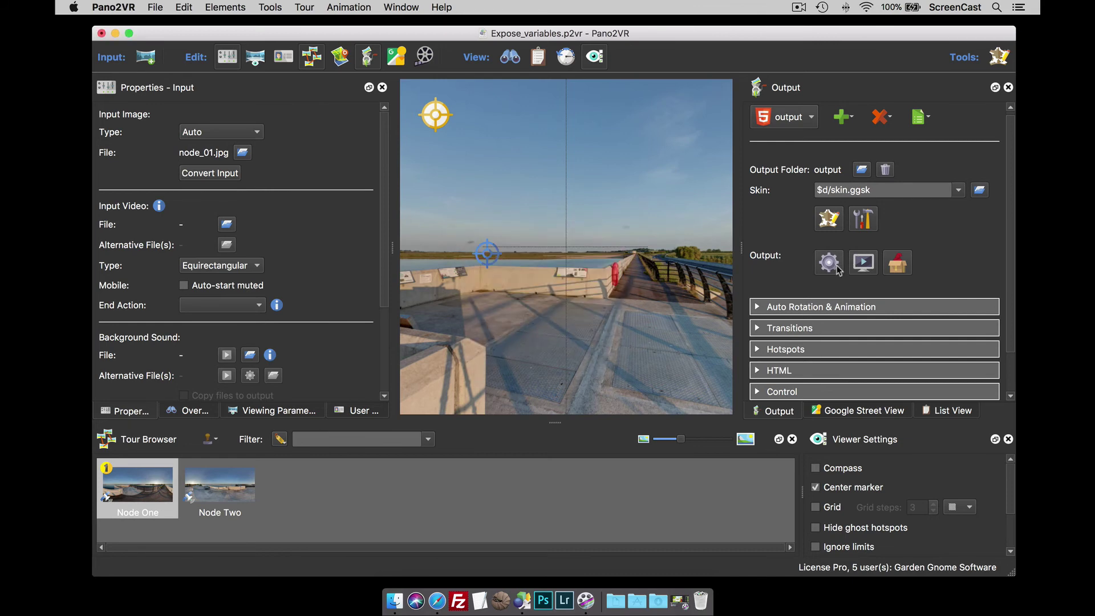
Overwrite the output files and shift the Safari preview of the localhost tour left.
click(647, 318)
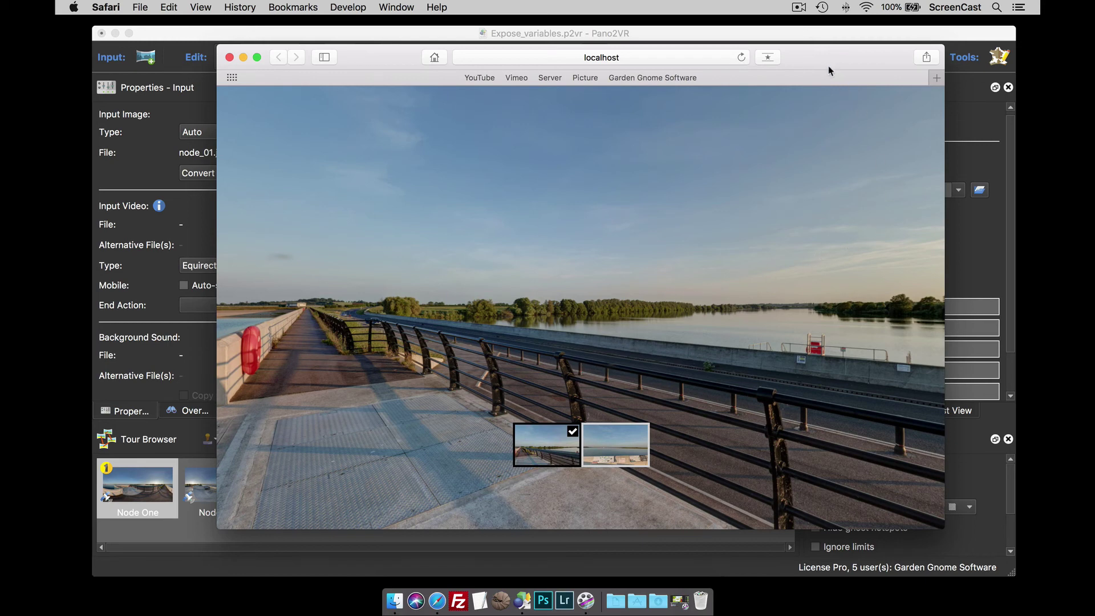
drag(841, 57, 702, 52)
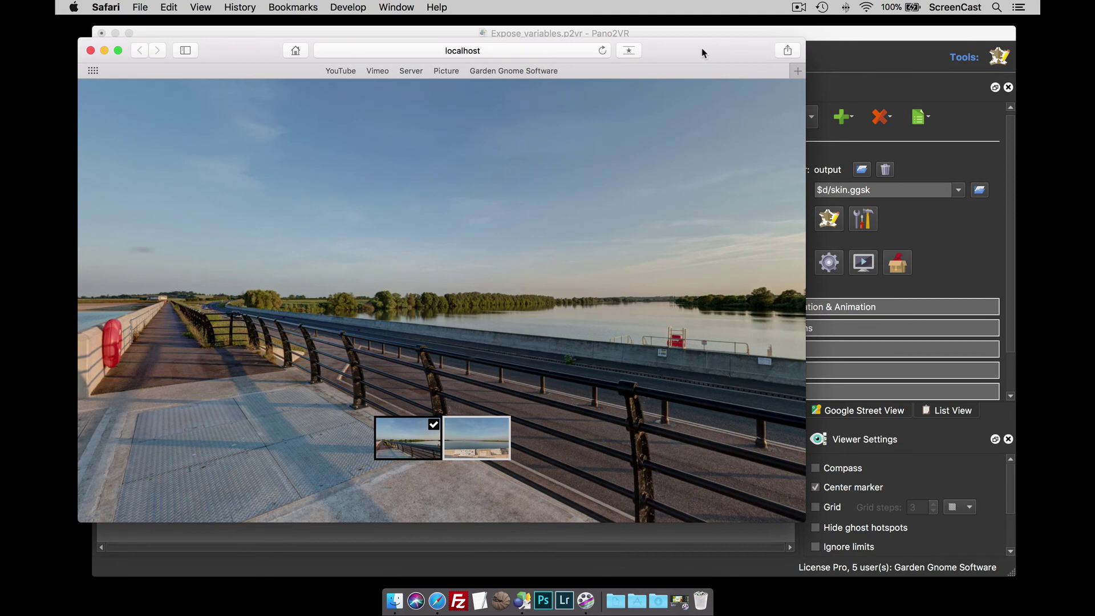